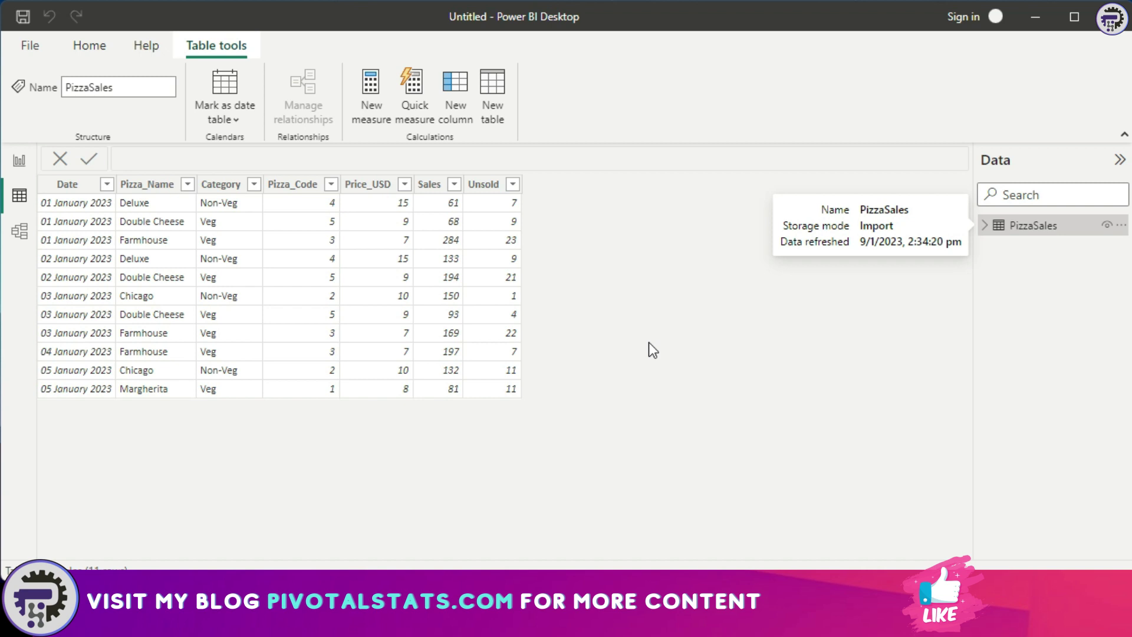
Return to the report page and look over the Modeling tab and the PizzaSales table's options menu.
click(19, 168)
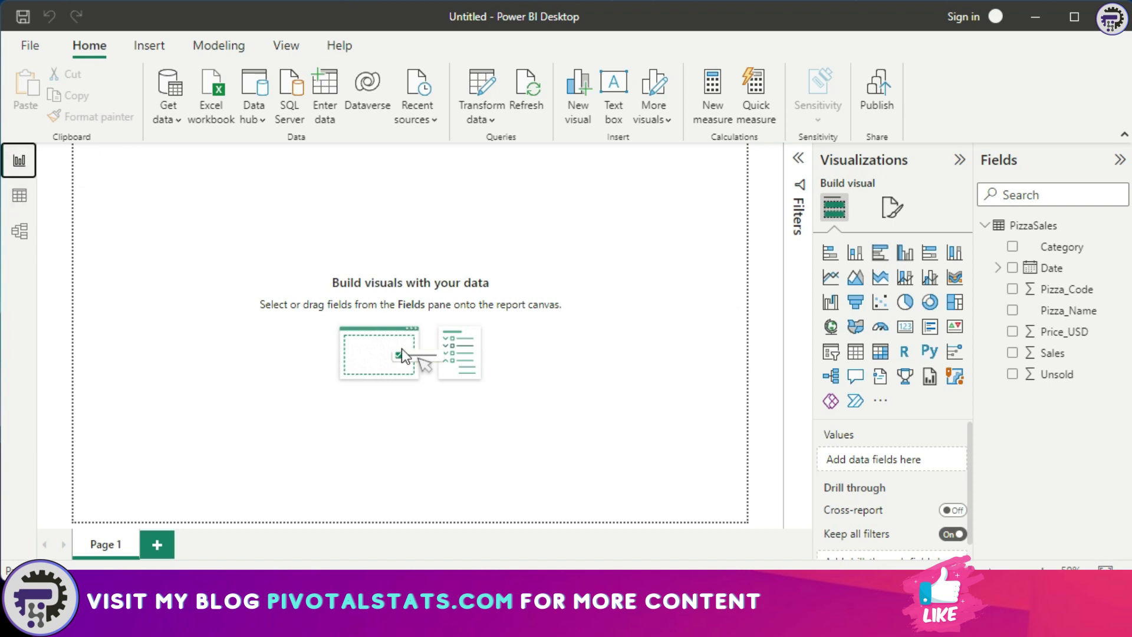
click(188, 46)
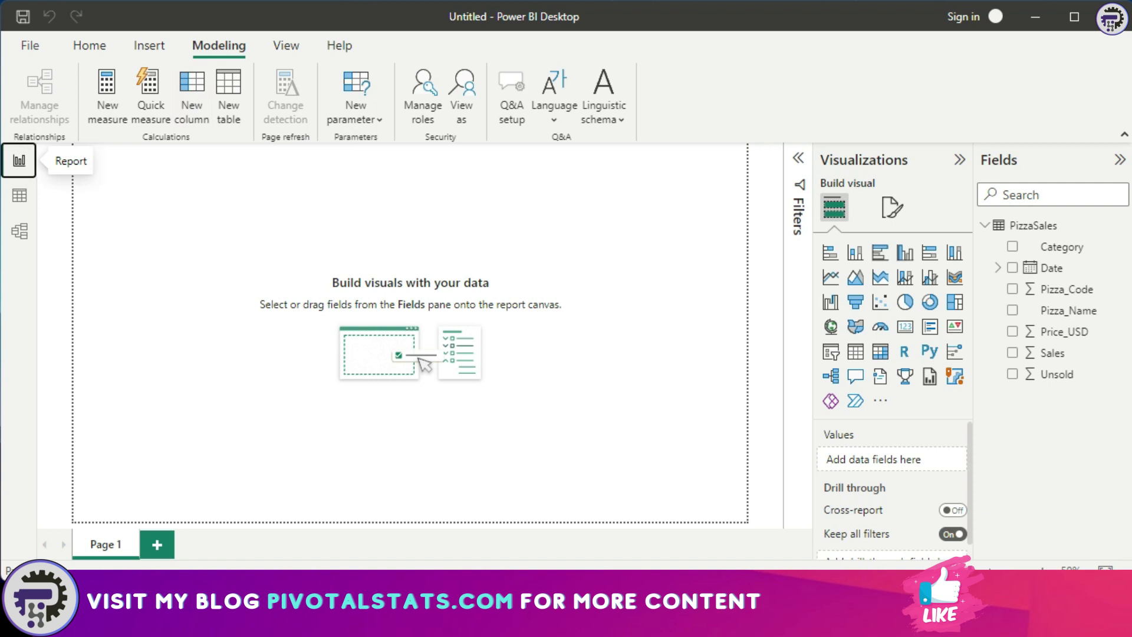
click(1061, 225)
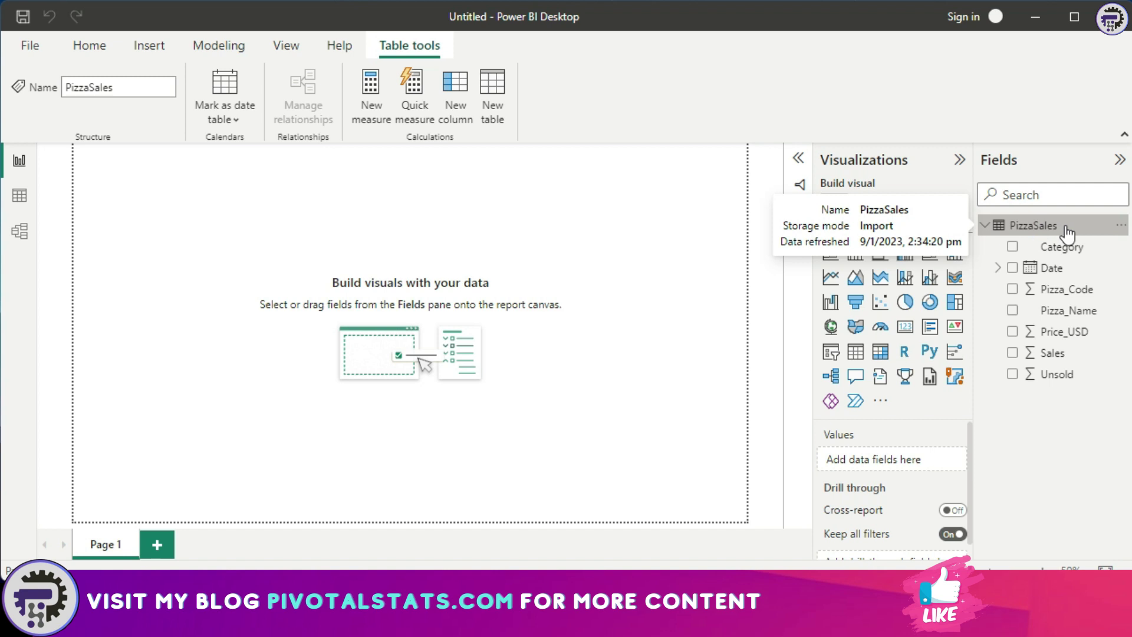
click(1121, 226)
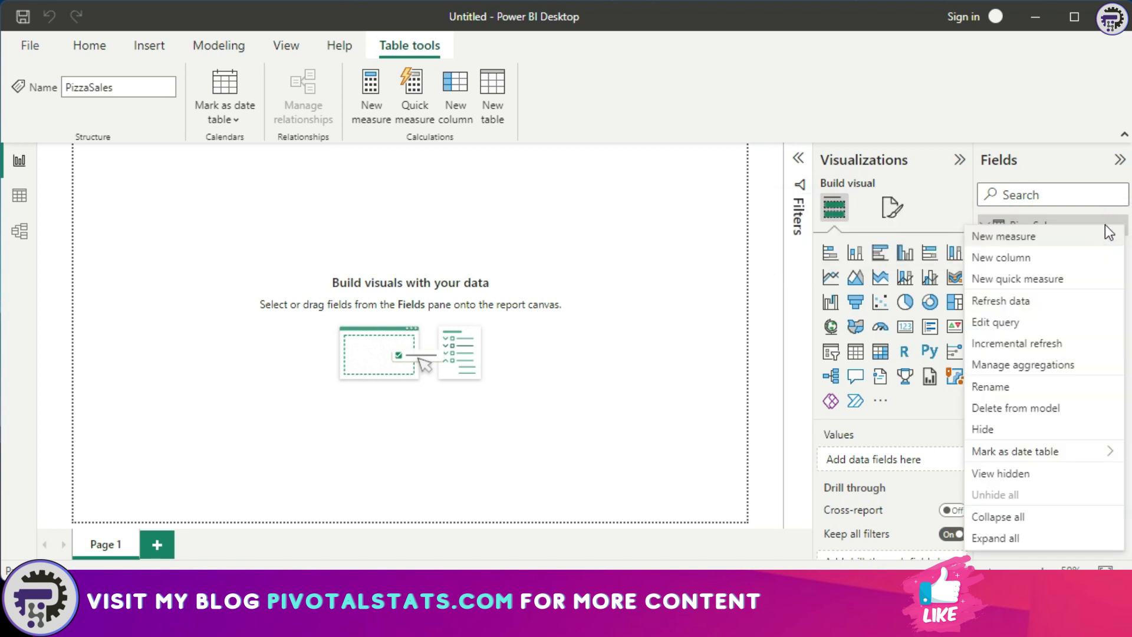
click(675, 303)
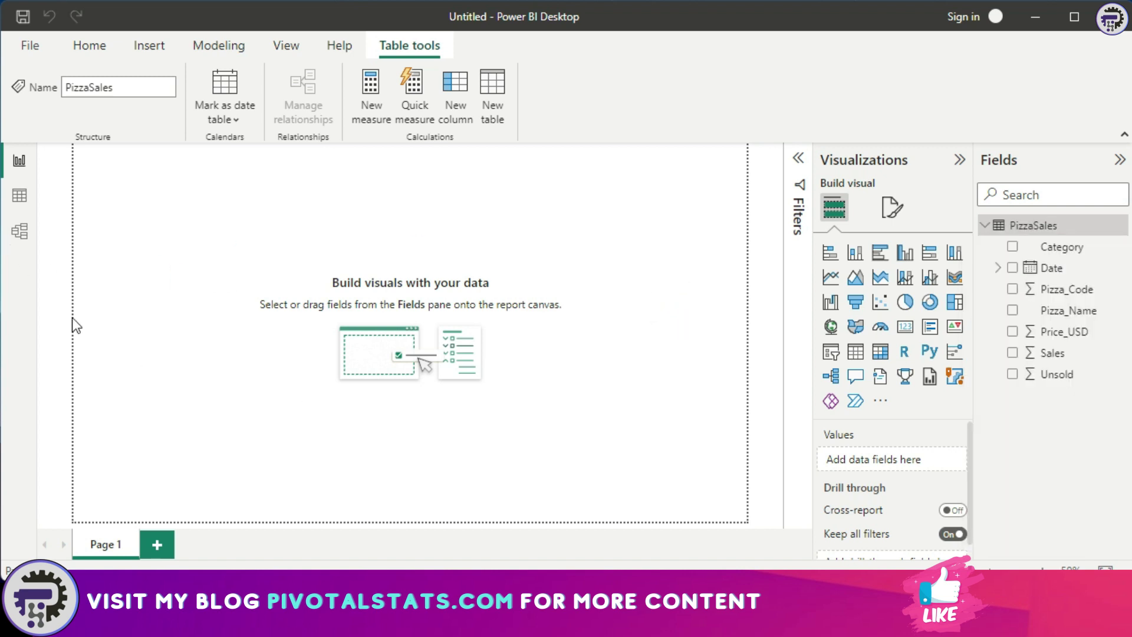
In Table view, add a new calculated column from the Unsold column header's menu.
click(19, 196)
right_click(487, 185)
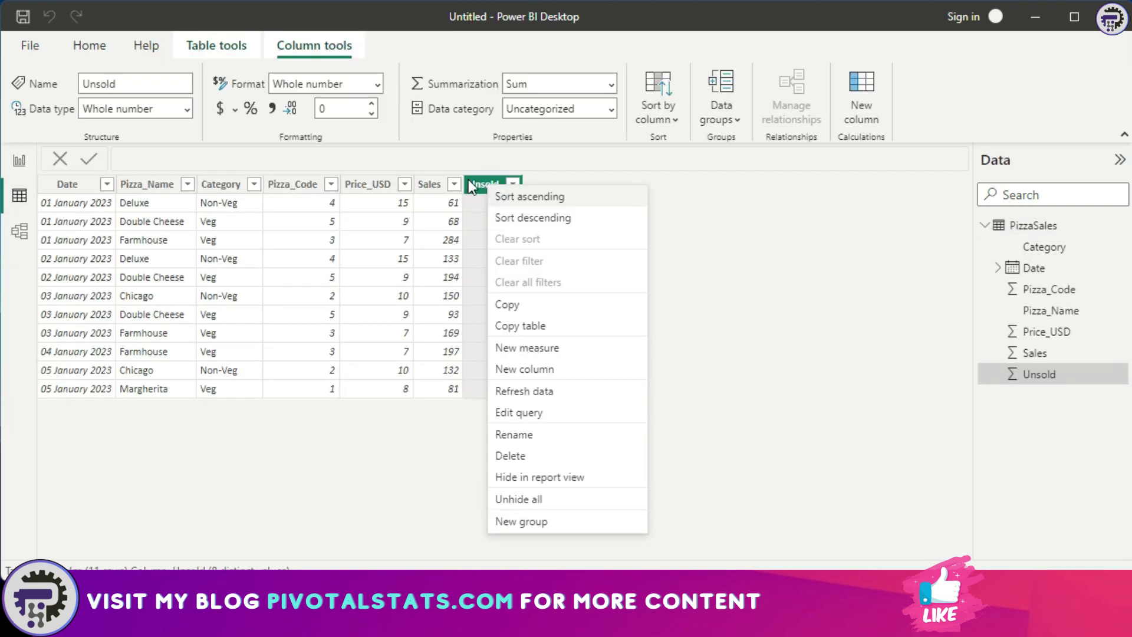
click(550, 369)
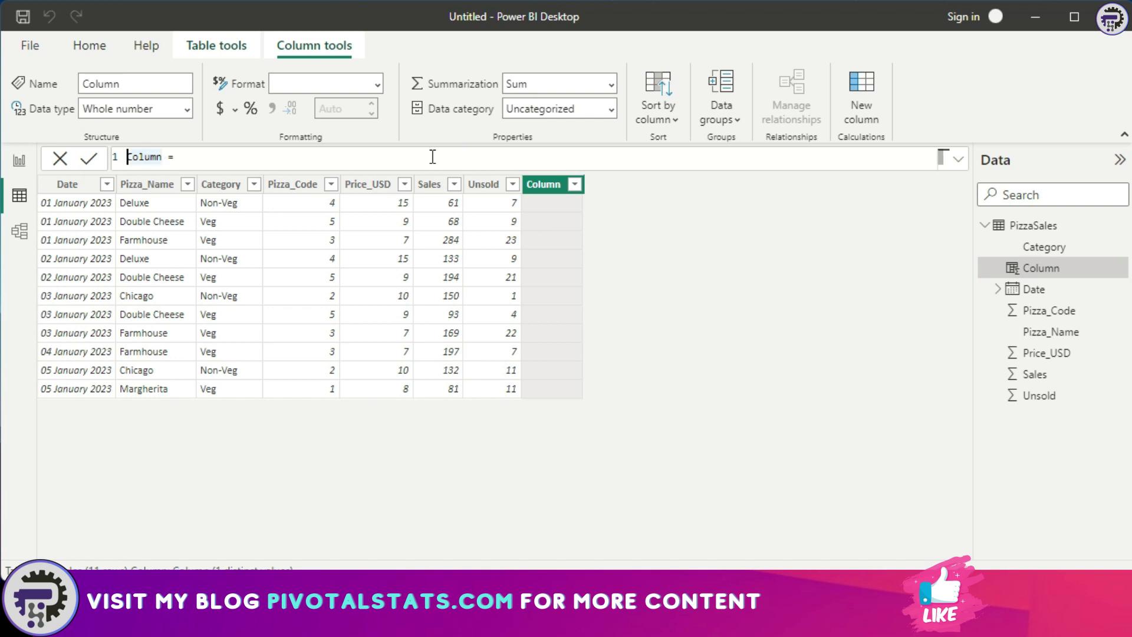
Rename the column to Revenue and insert PizzaSales[Price_USD] into its formula.
key(Home)
key(shift+Right)
key(shift+Right)
key(shift+Right)
key(shift+Right)
key(shift+Right)
key(shift+Right)
text(Revenue)
key(Right)
key(Right)
key(Right)
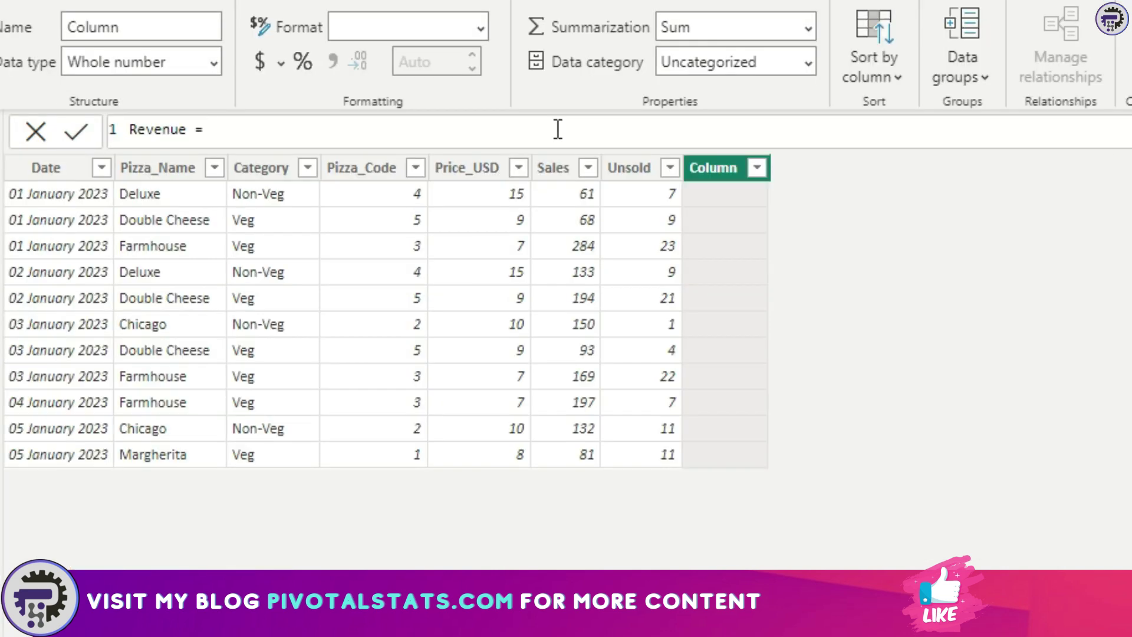
text(pric)
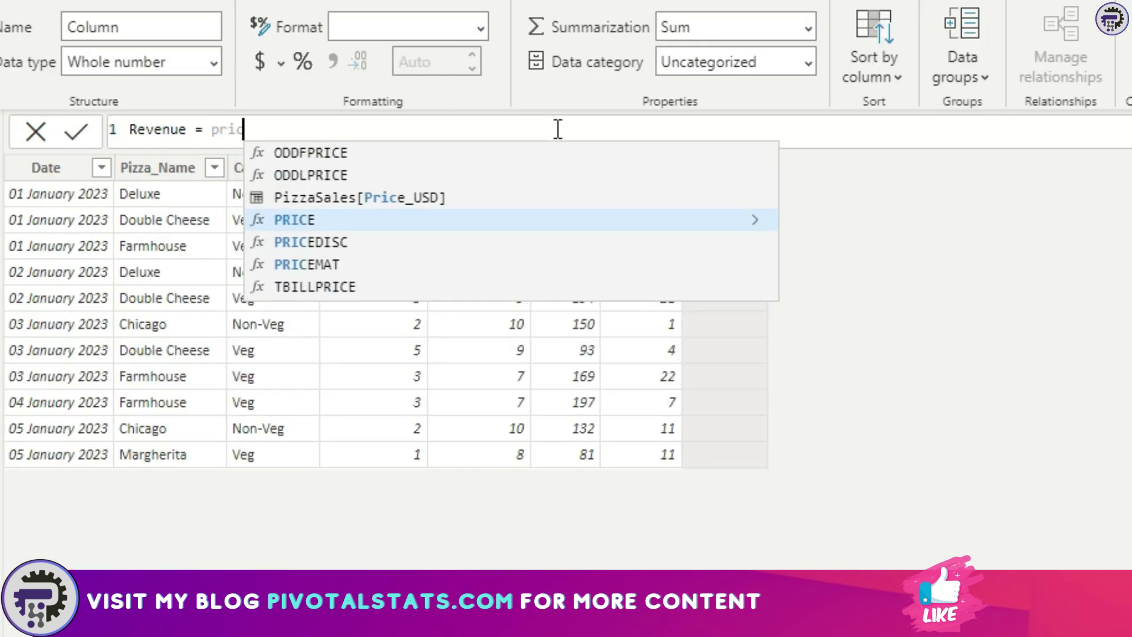
key(Up)
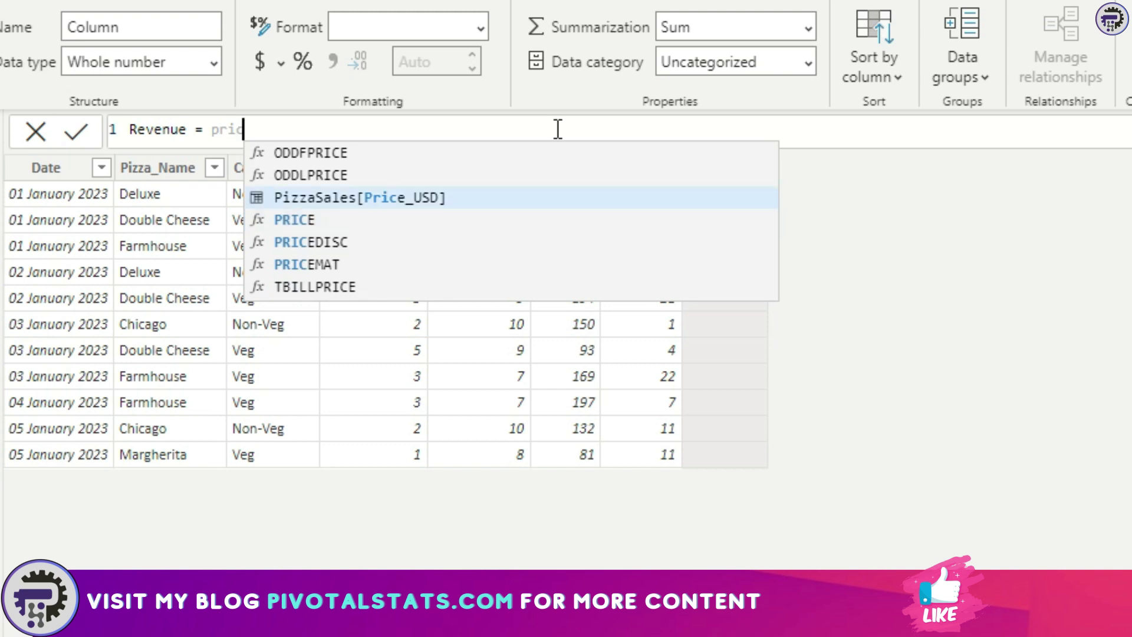
click(437, 204)
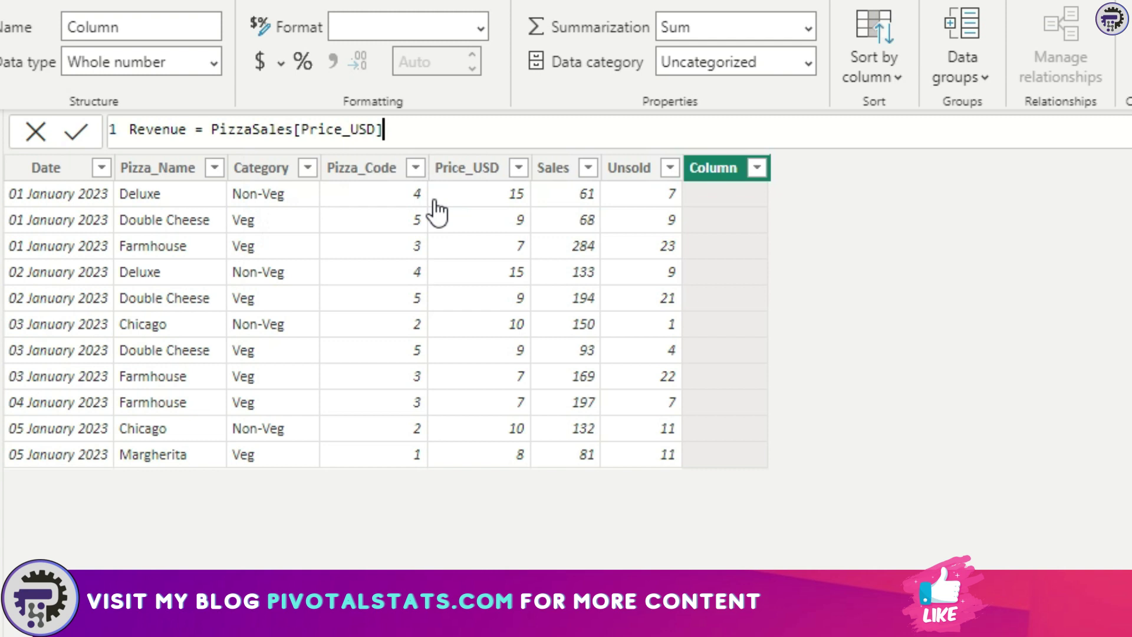
Multiply by PizzaSales[Sales] to complete the formula, then review the column references.
click(435, 129)
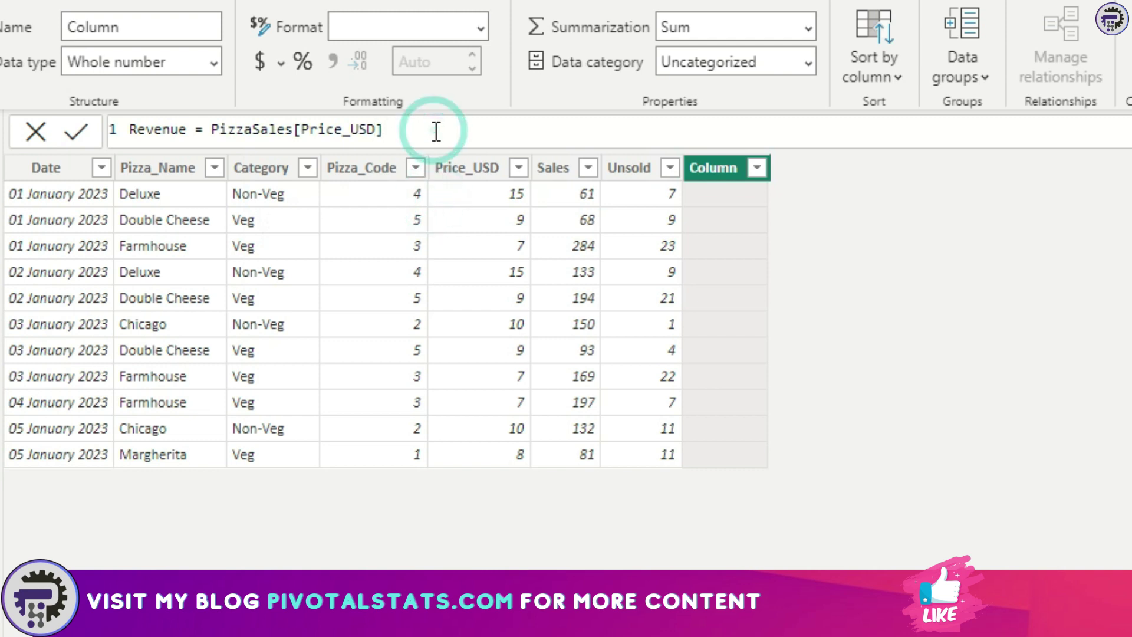
text(*)
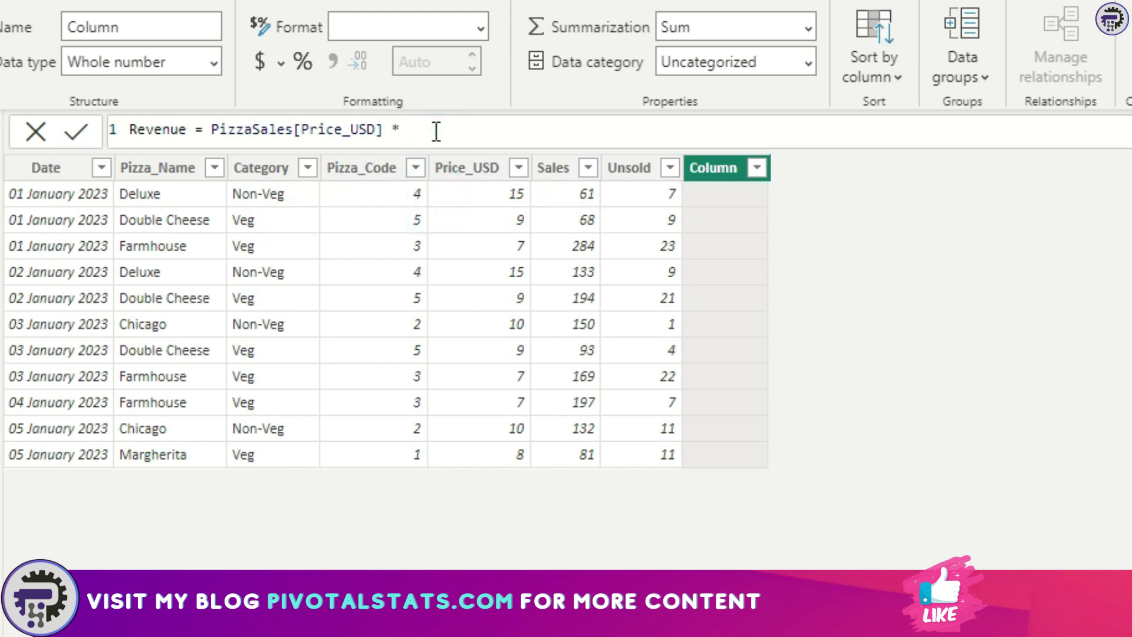
text( sales)
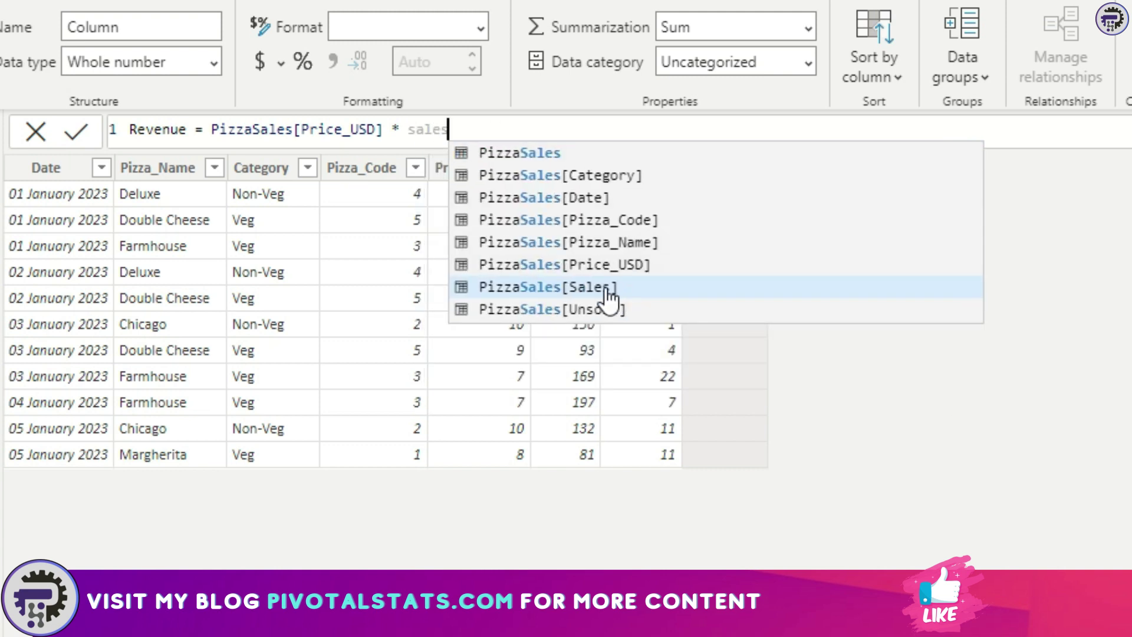
click(583, 289)
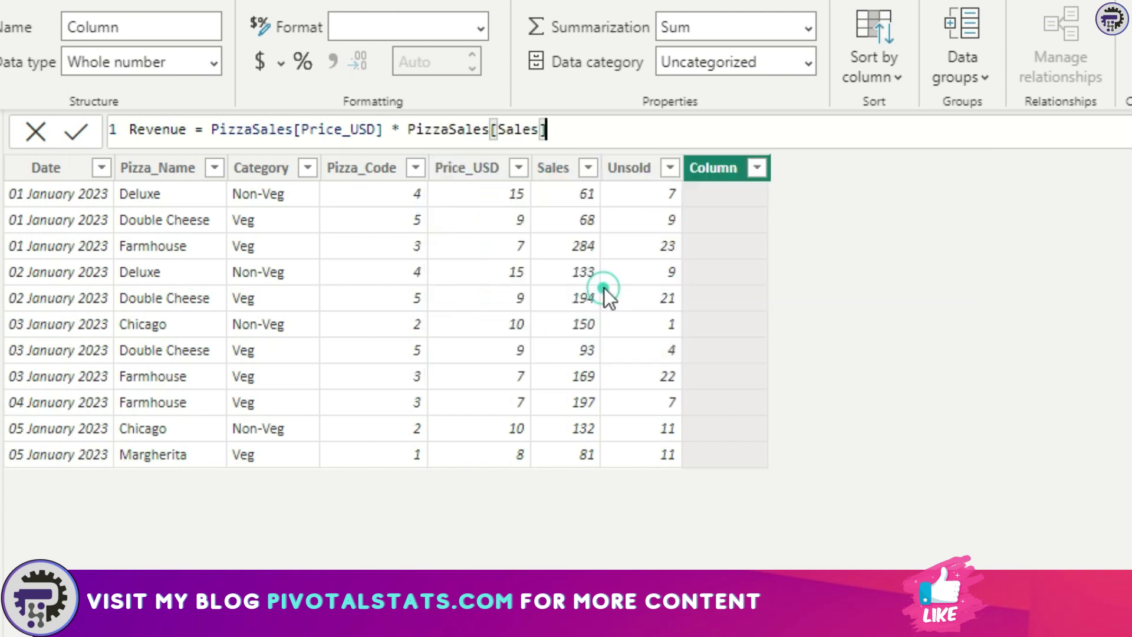
click(599, 131)
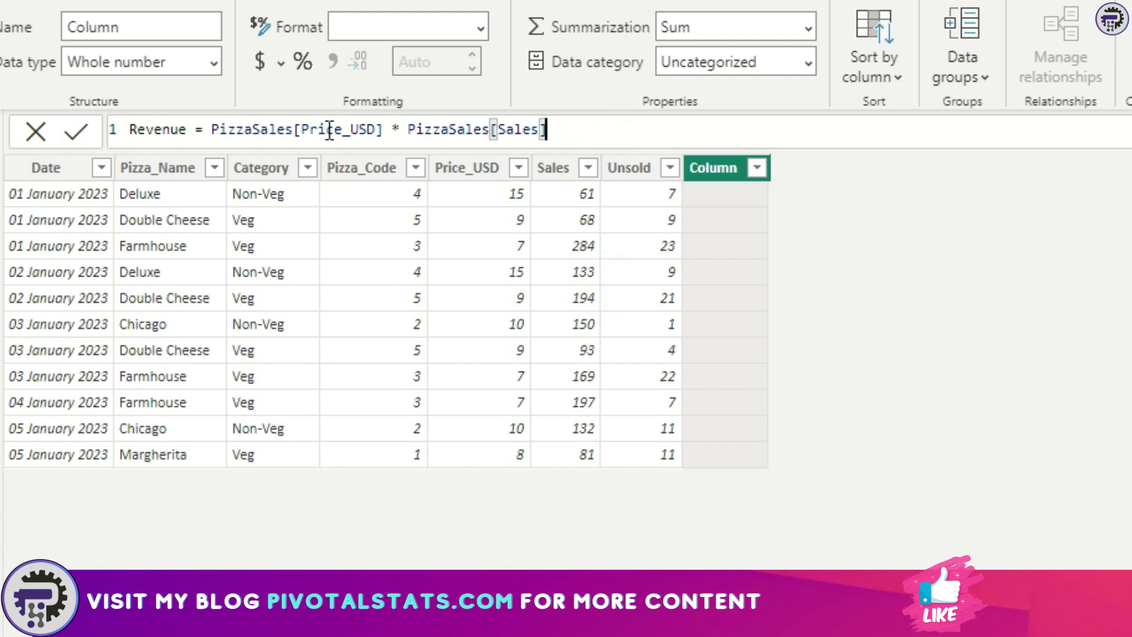
drag(211, 129, 294, 134)
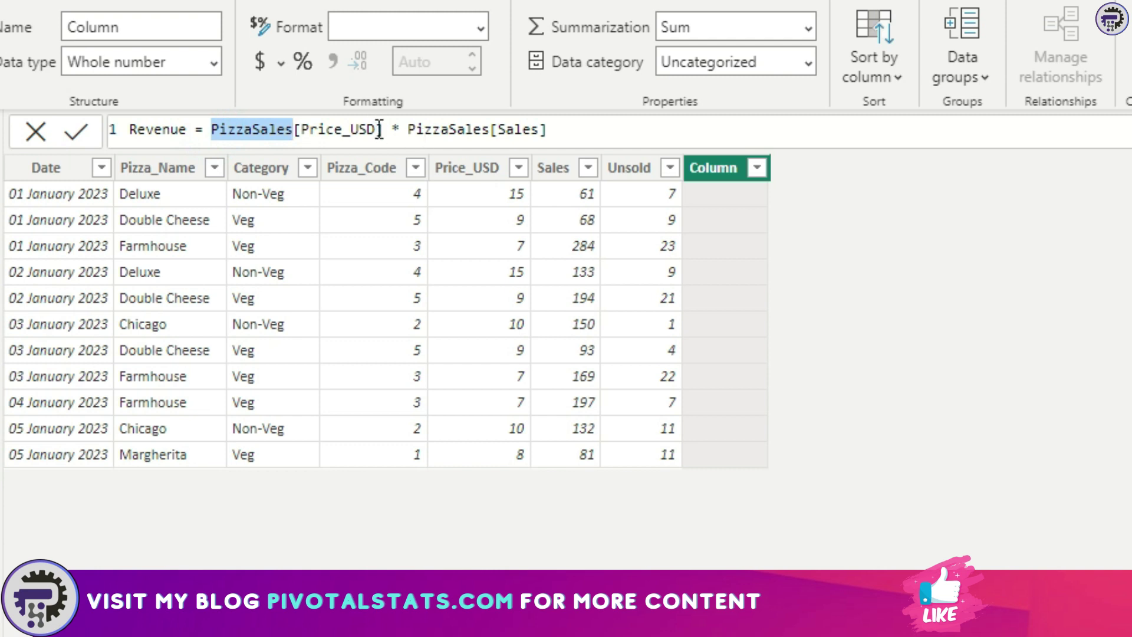
drag(381, 129, 341, 131)
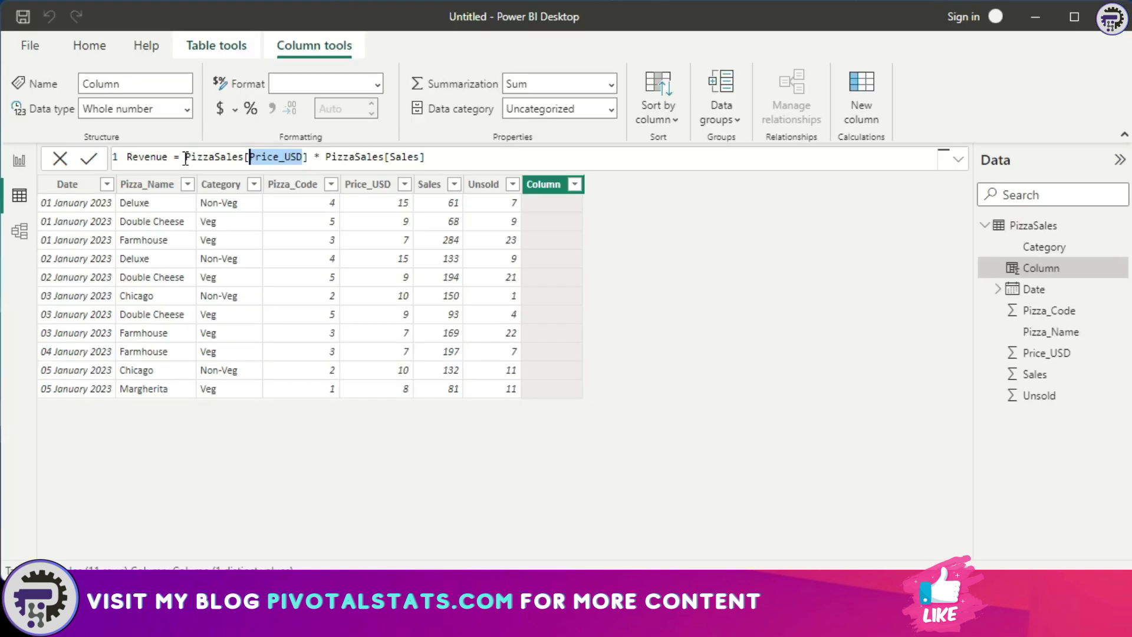
drag(207, 129, 358, 131)
drag(291, 158, 307, 158)
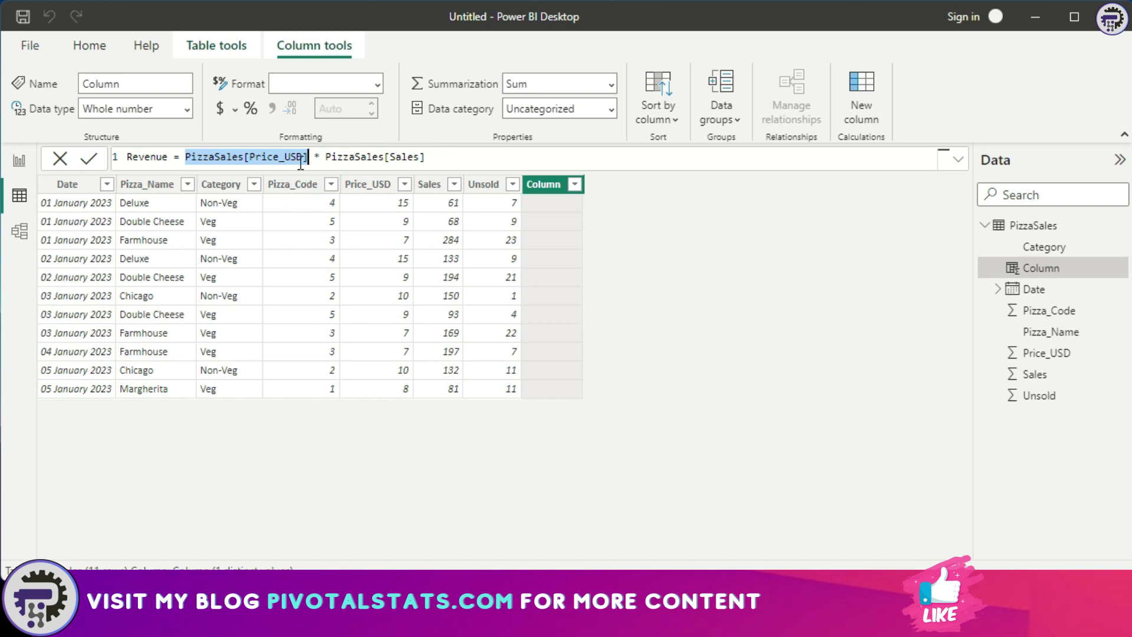
click(454, 157)
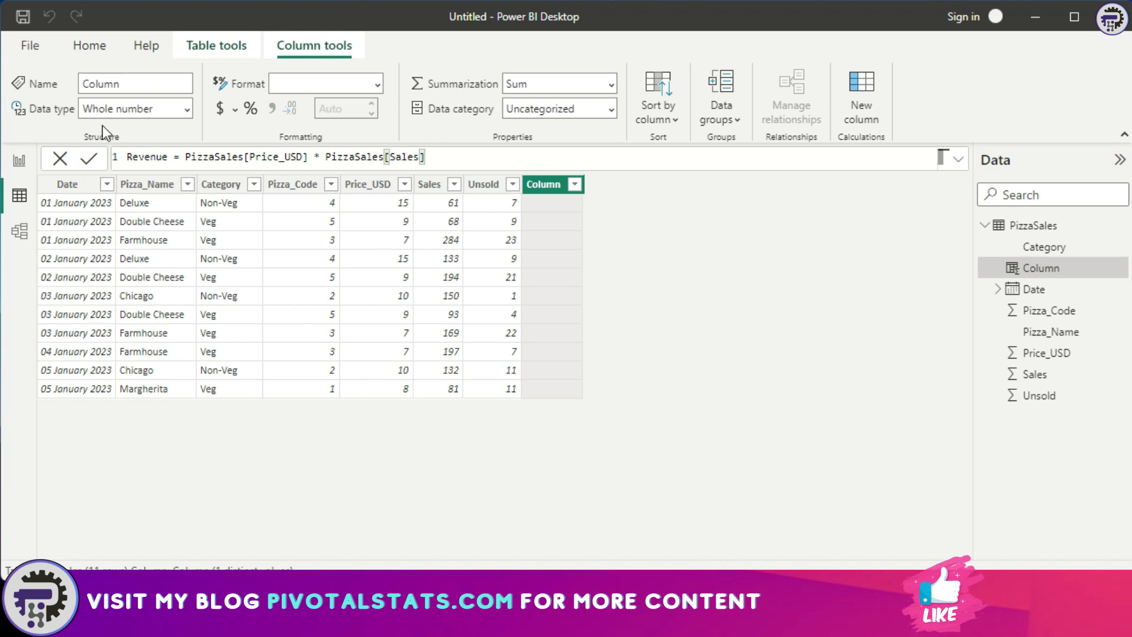
Commit the Revenue column formula and go back to the report page.
click(91, 163)
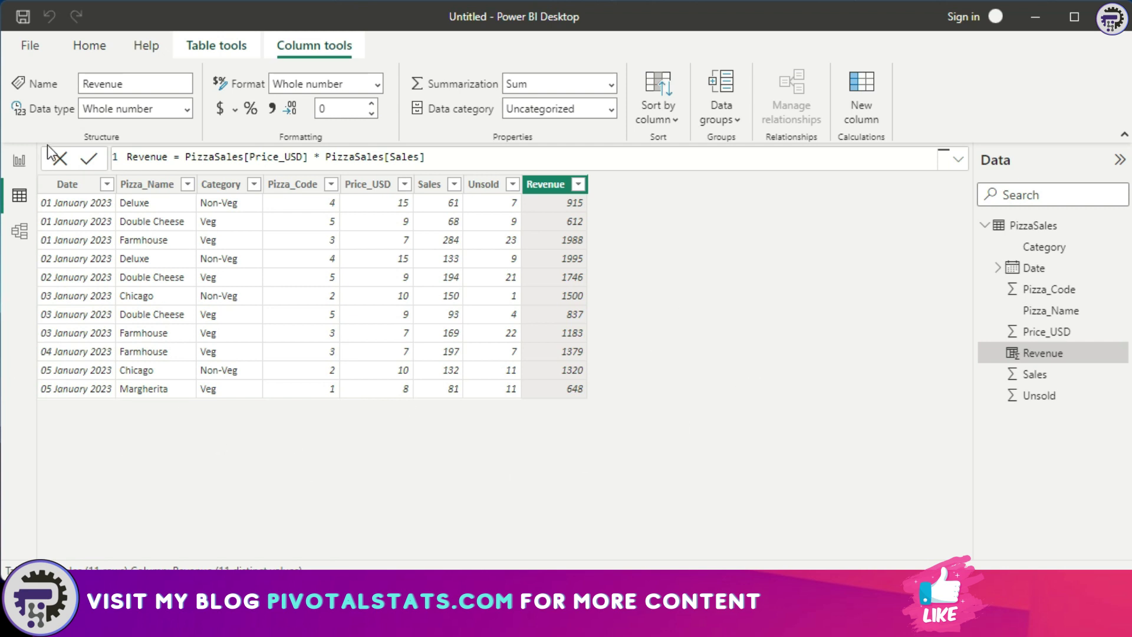
click(19, 165)
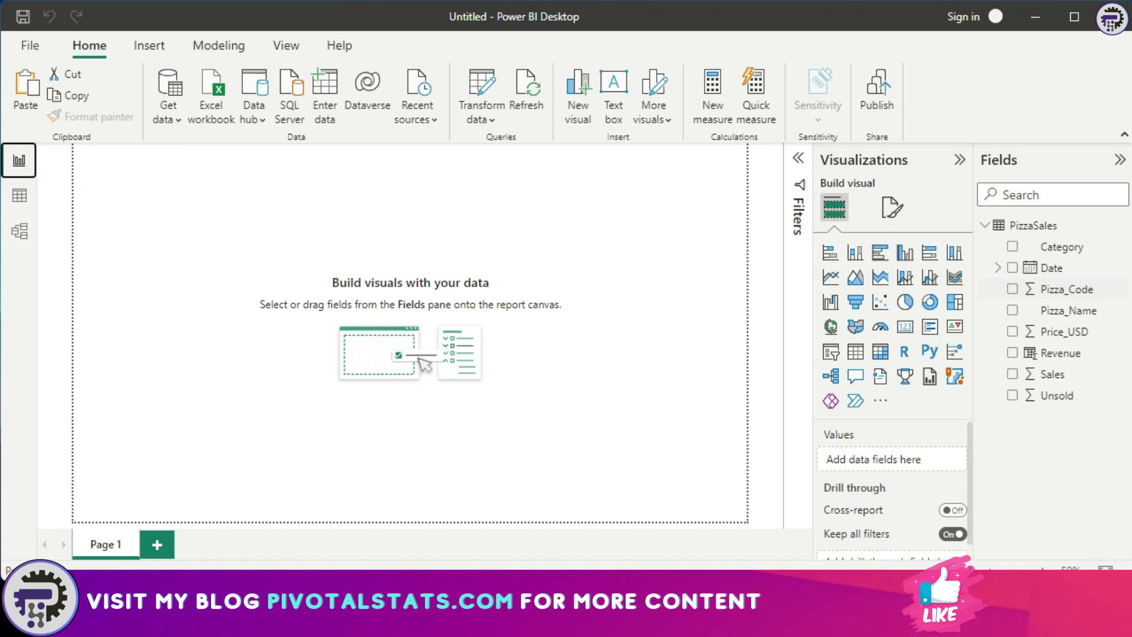
Create a new measure in PizzaSales named RevDiscounted.
click(1121, 224)
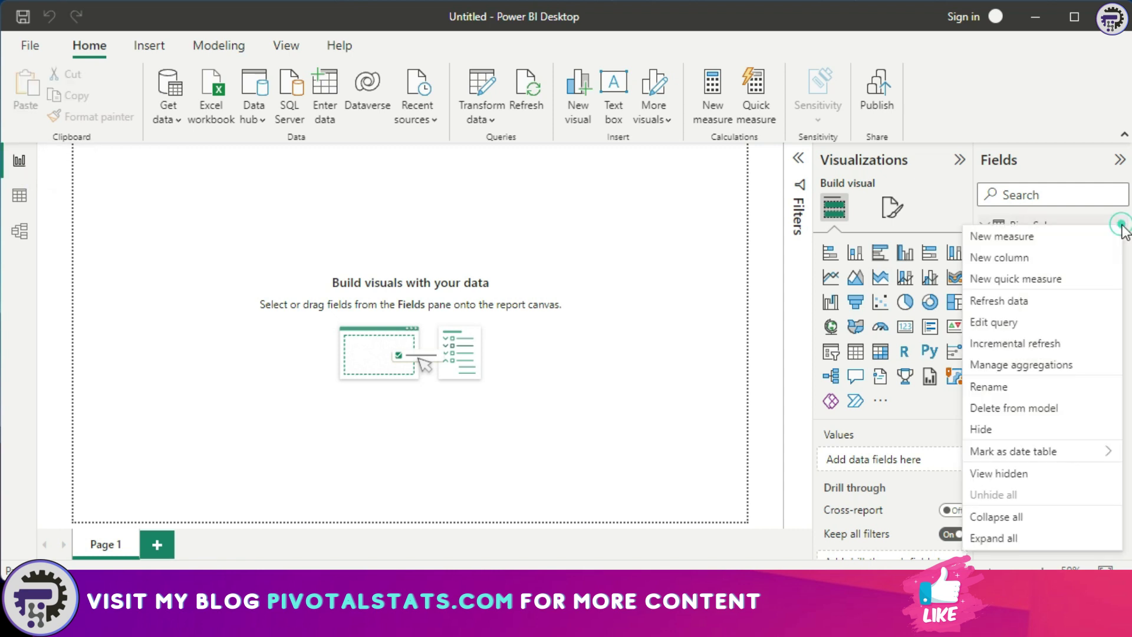
click(1051, 238)
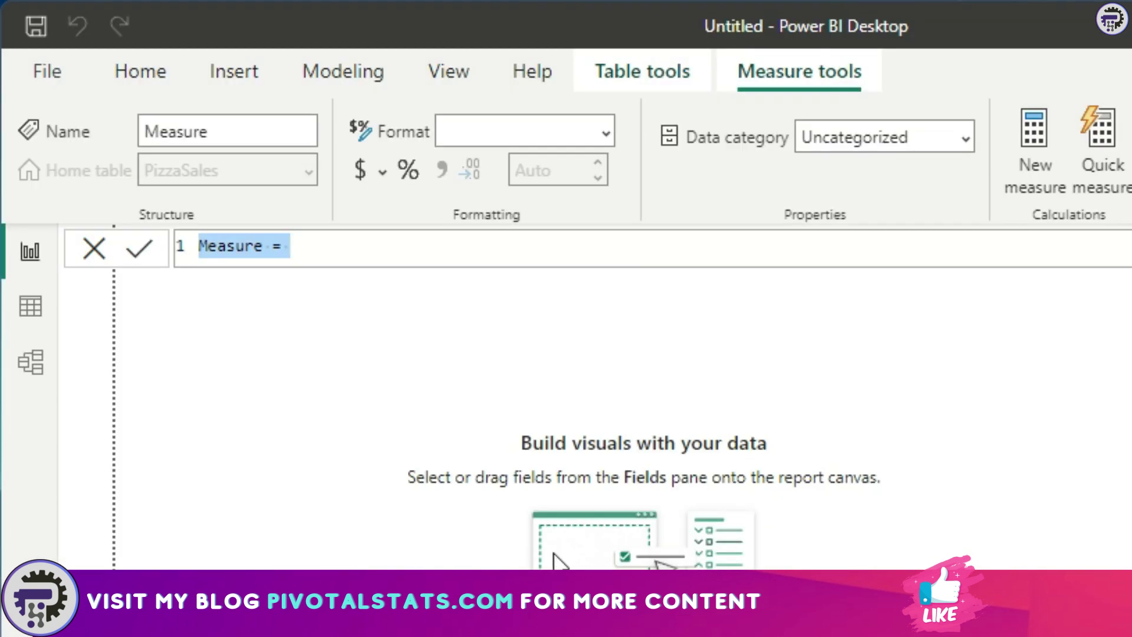
click(265, 246)
double_click(266, 246)
text(RevDiscounted)
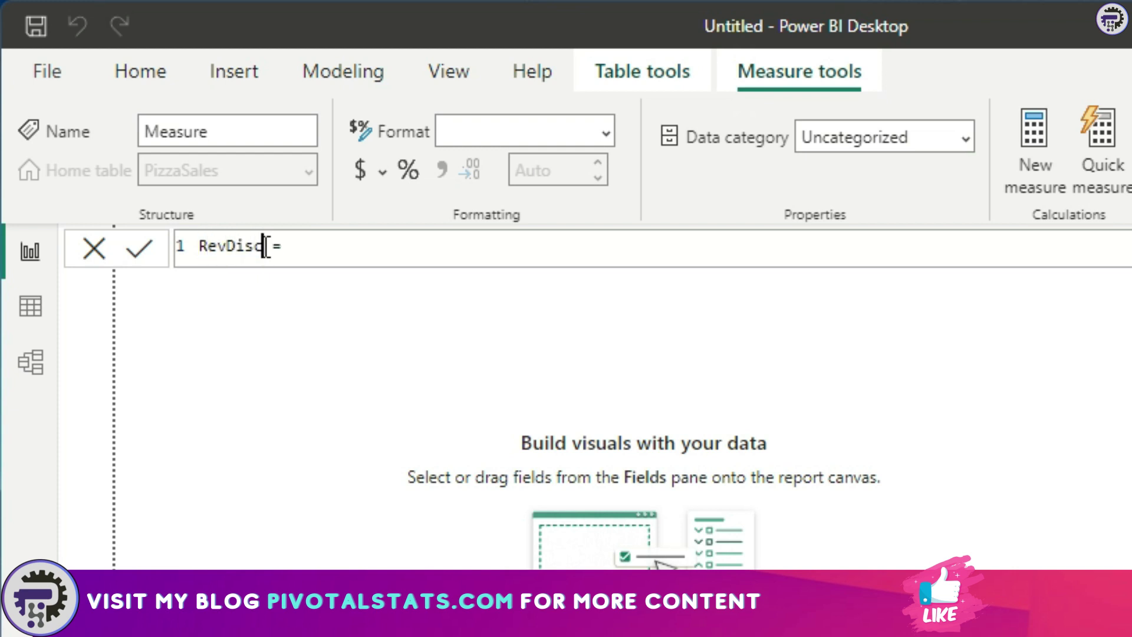
key(Right)
key(Right)
key(Right)
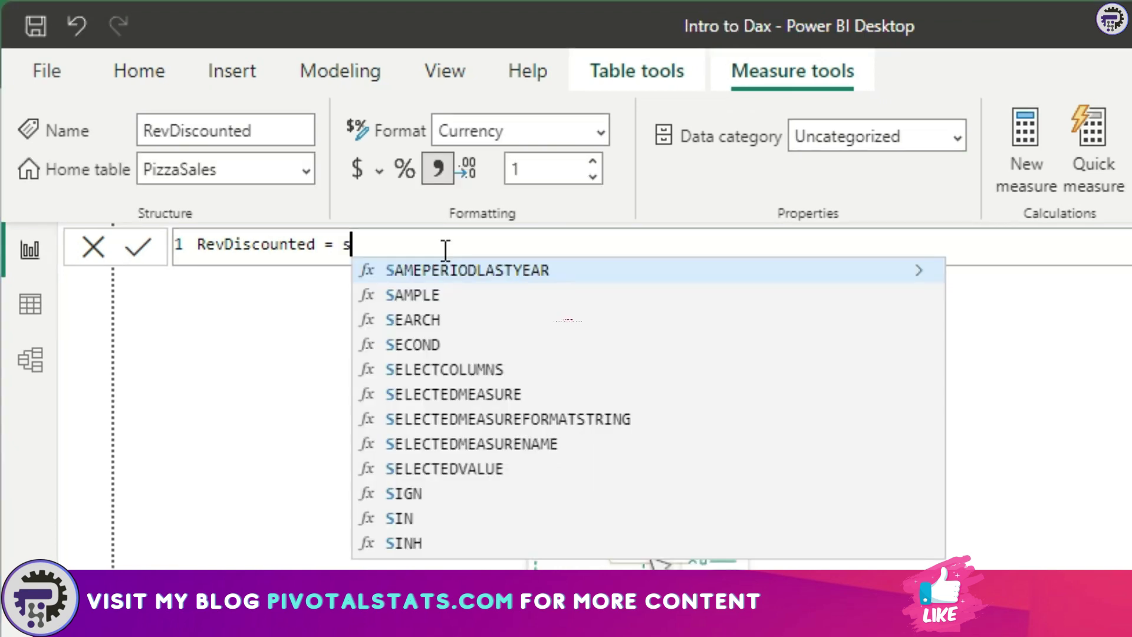
Start the measure's formula as SUMX(PizzaSales, (PizzaSales[Price_USD] using autocomplete.
text(umx)
key(Tab)
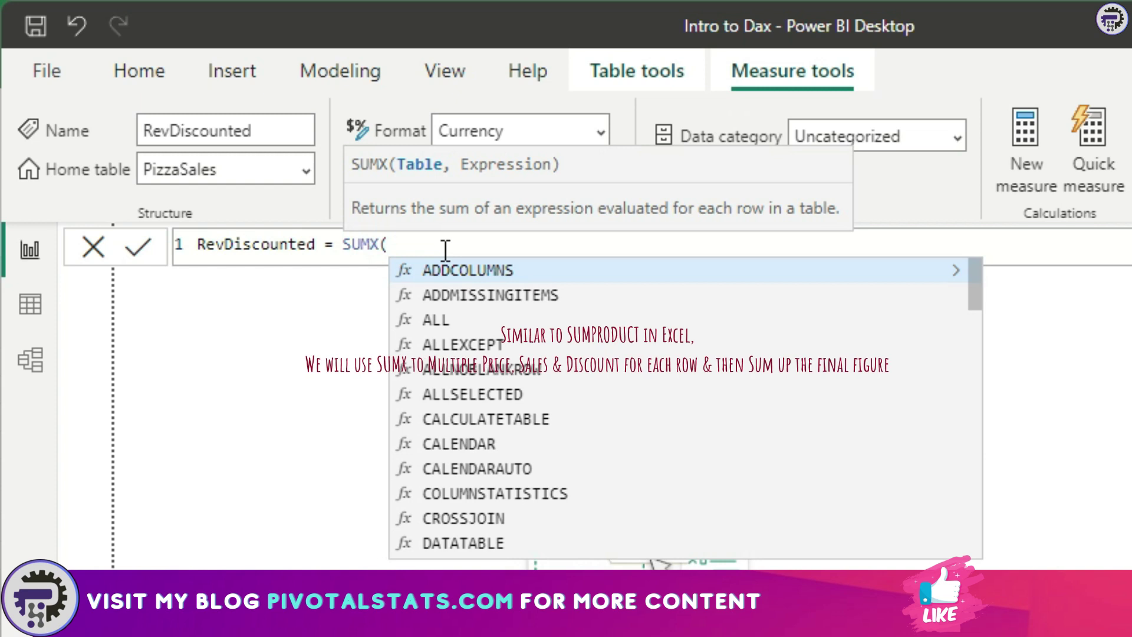
text(pi)
key(Tab)
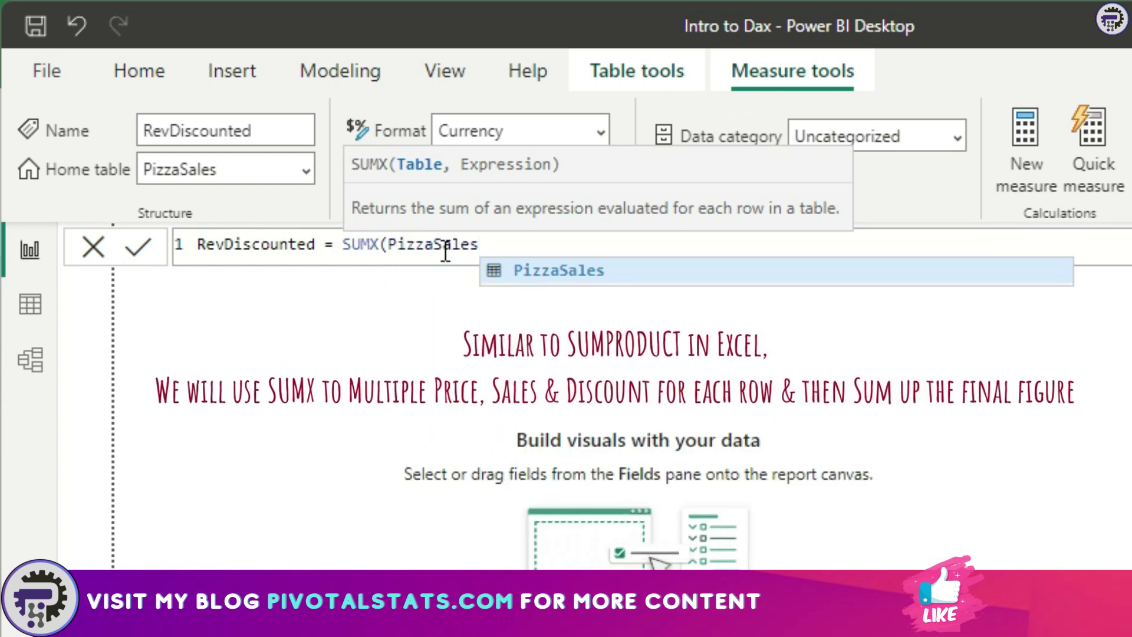
text(,)
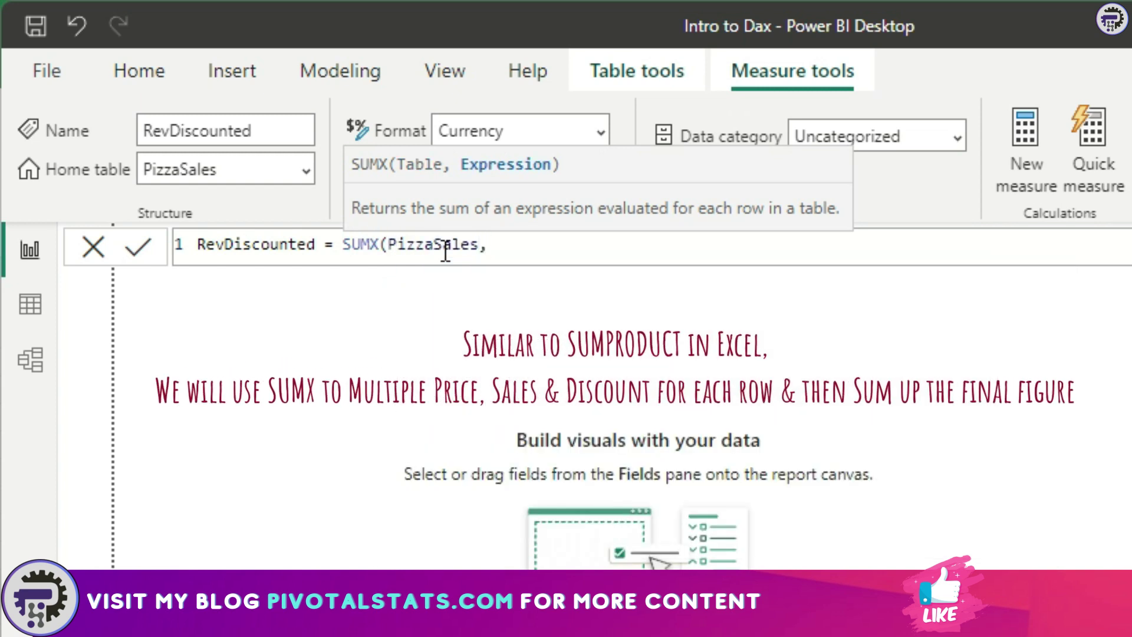
text( (price)
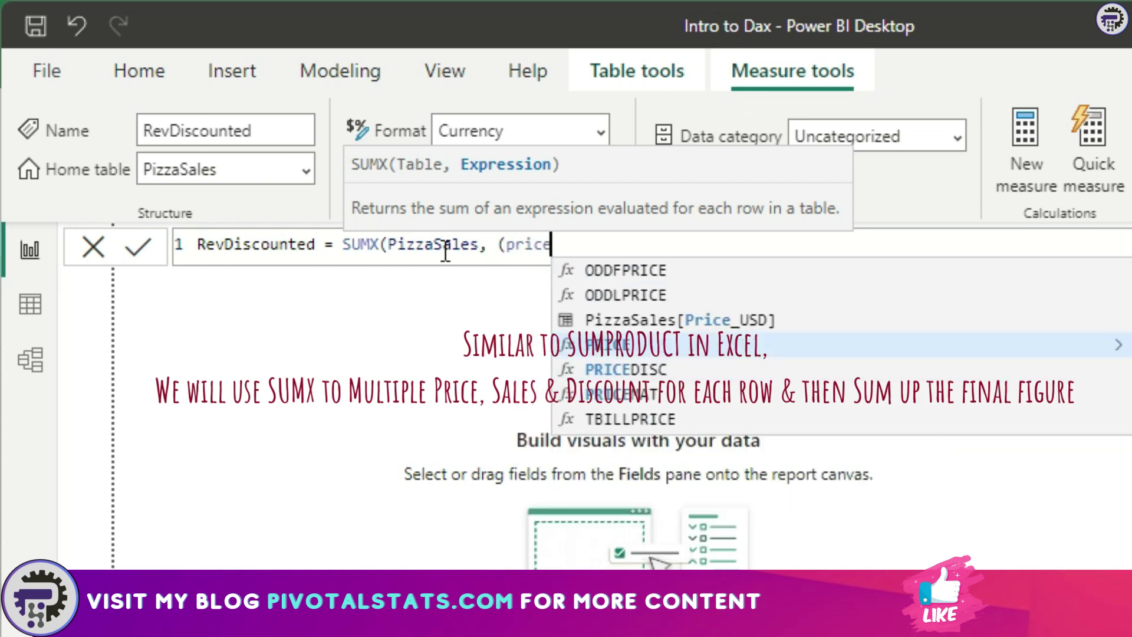
key(Up)
key(Tab)
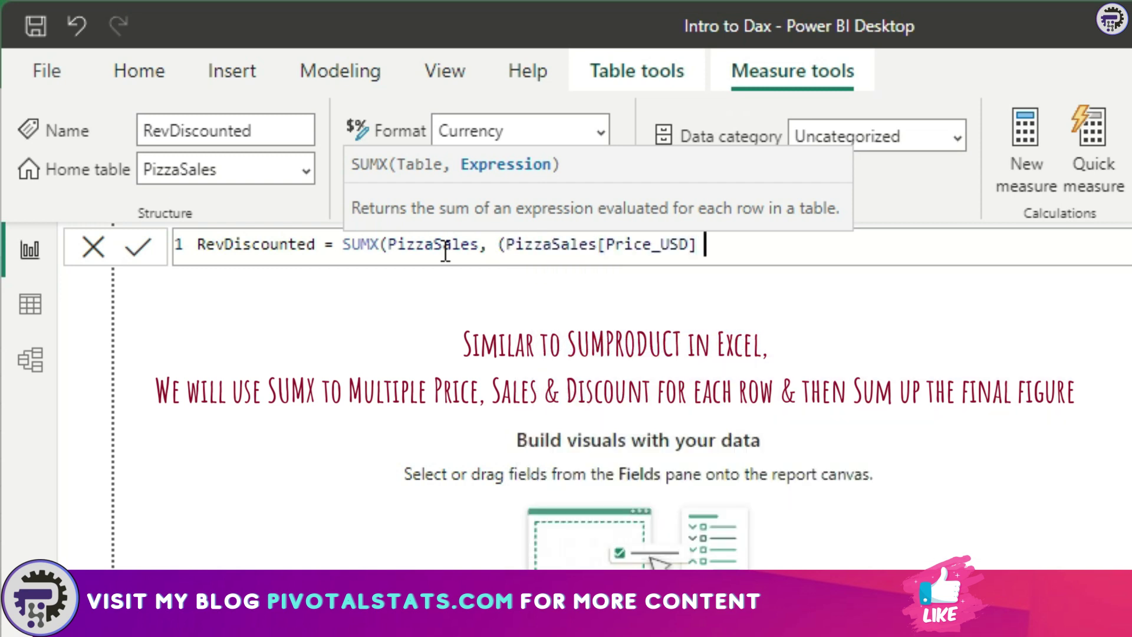
Finish the formula with * PizzaSales[Sales], an extra bracket pair, and * 0.15.
text(* sales)
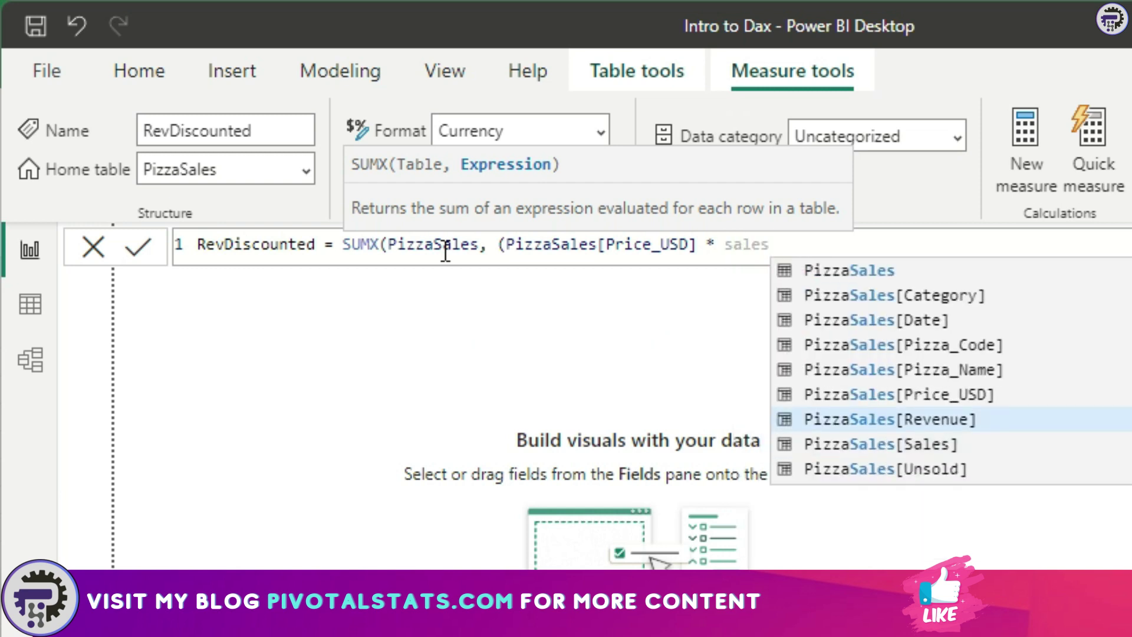
key(Up)
key(Down)
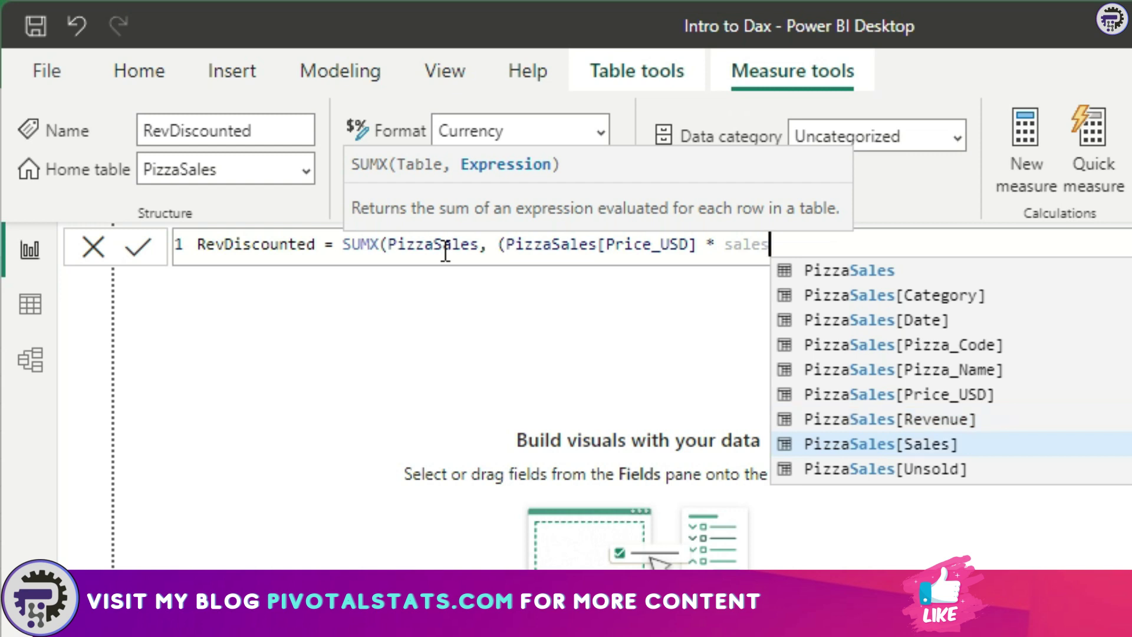
key(Tab)
text())
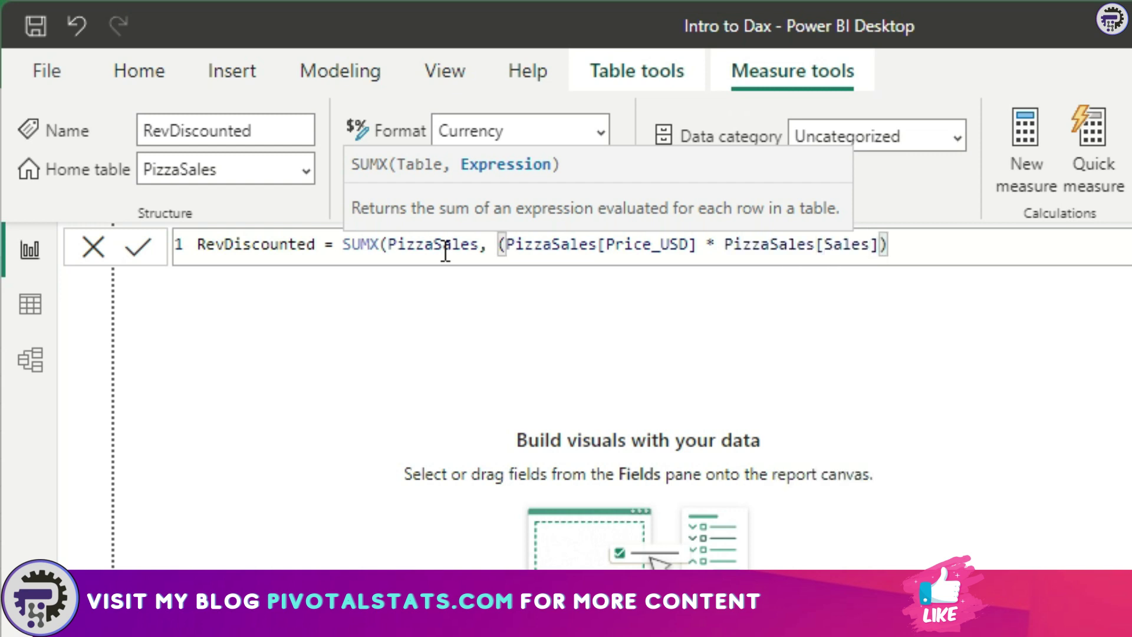
click(517, 241)
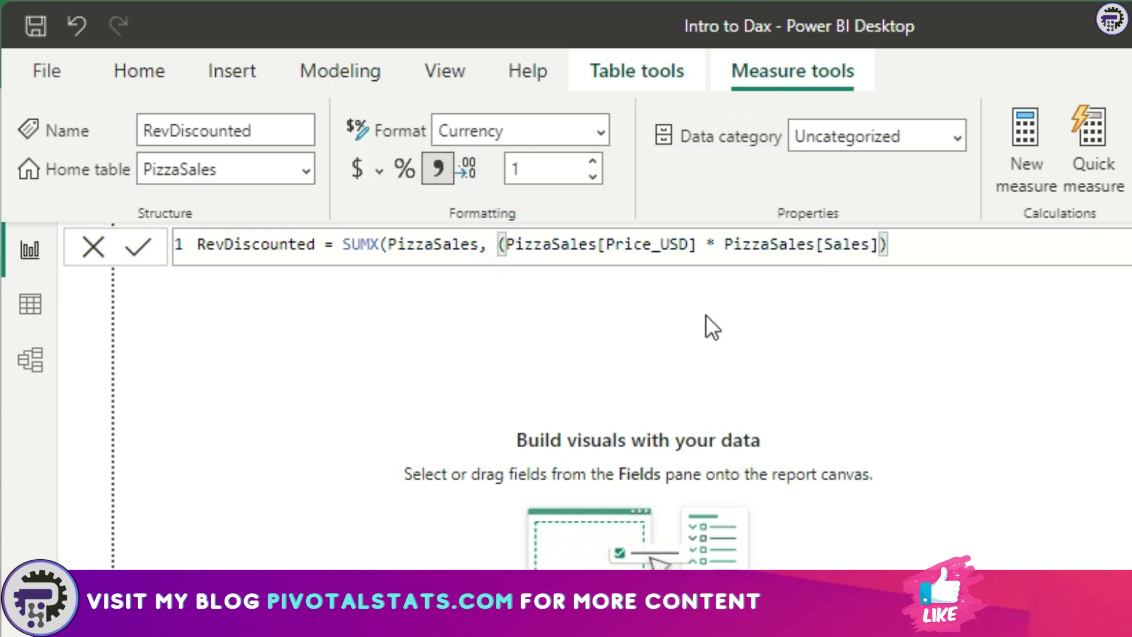
text(()
click(912, 244)
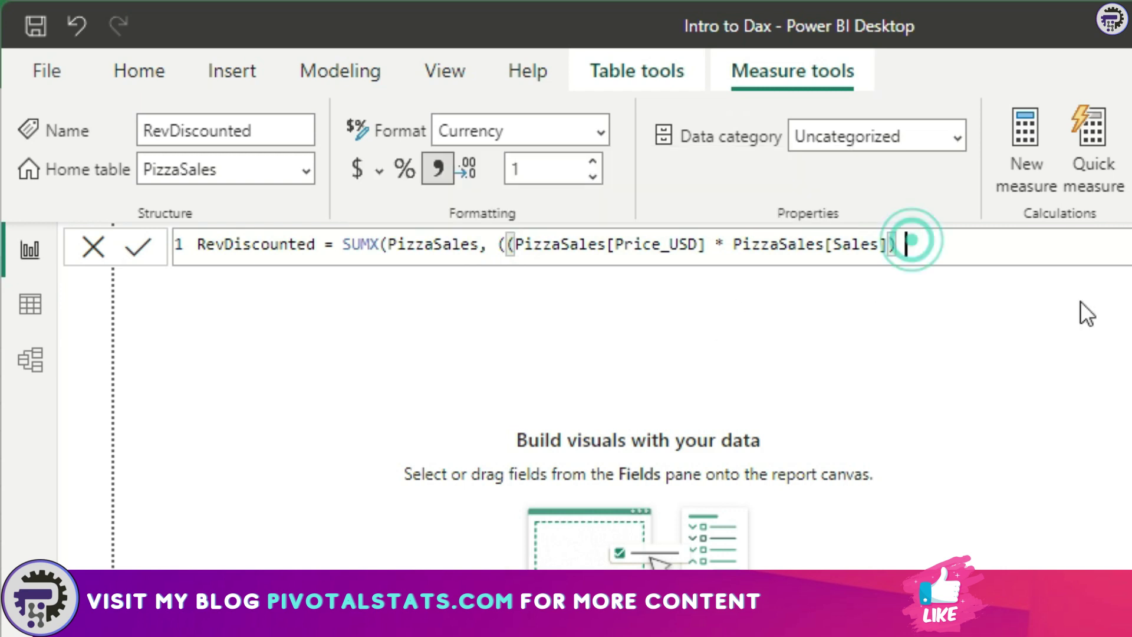
text(* )
text(0)
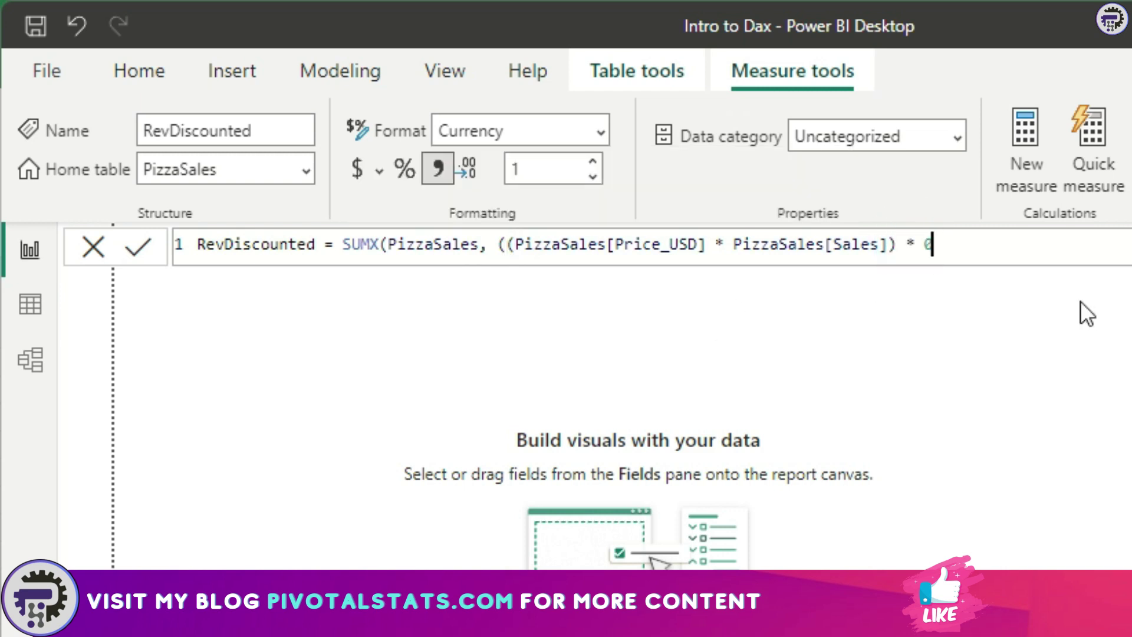
text(.15))
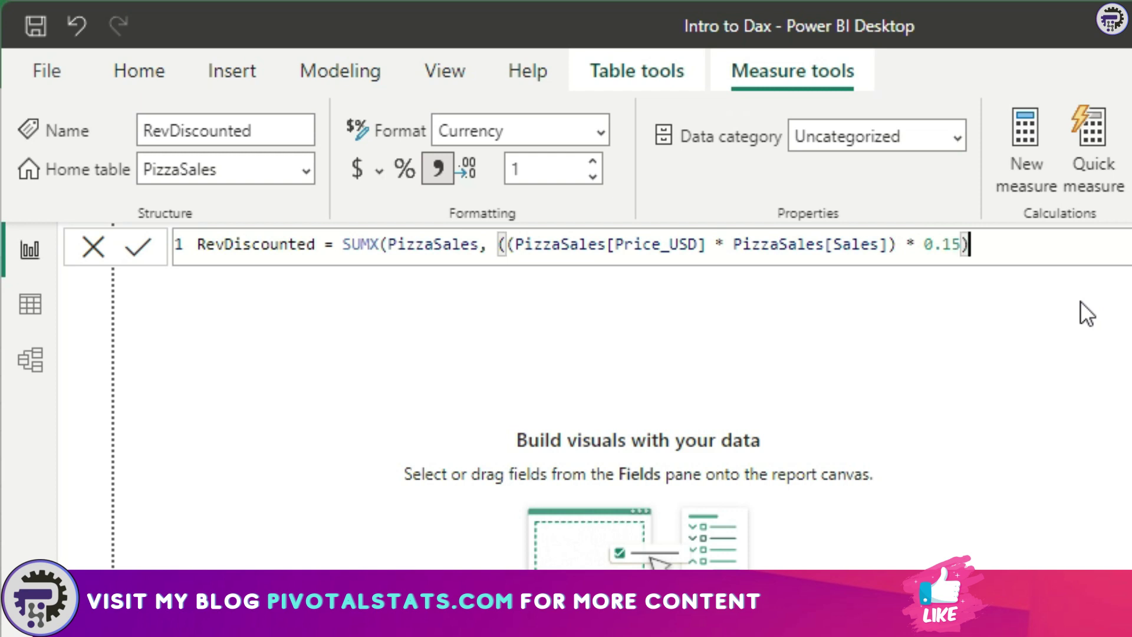
text())
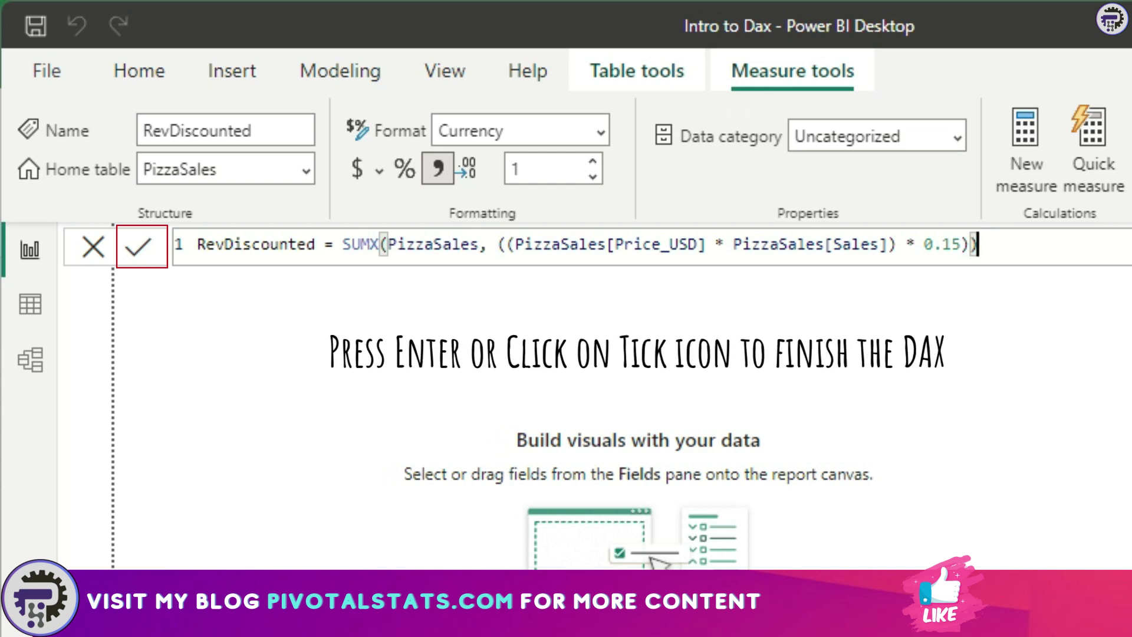
Commit the RevDiscounted measure formula.
key(Return)
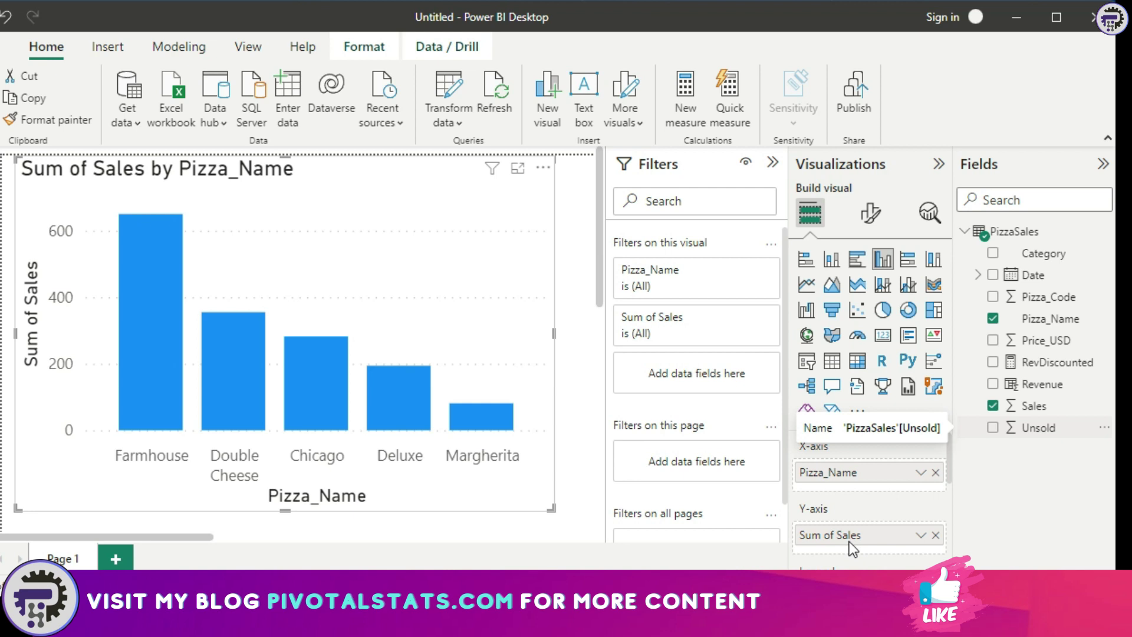
click(919, 535)
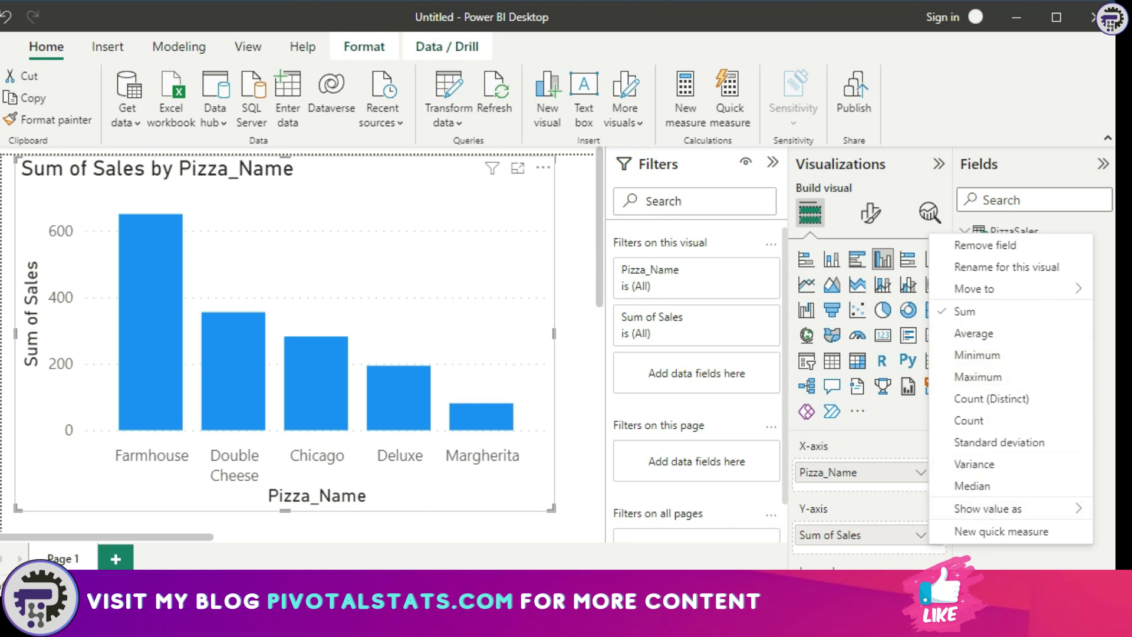
click(989, 558)
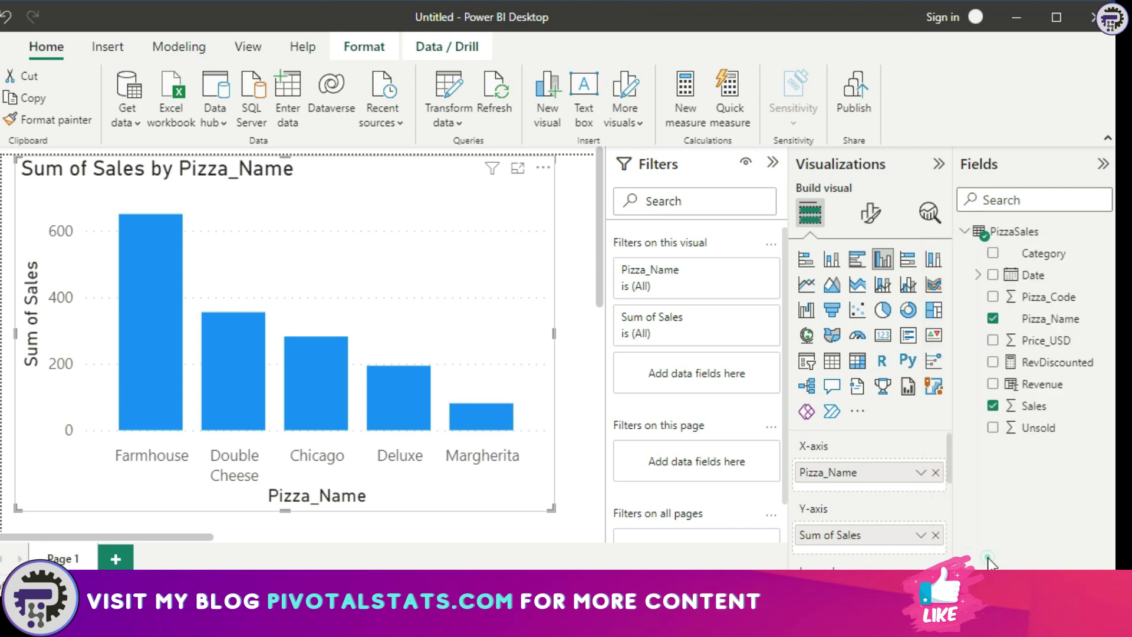